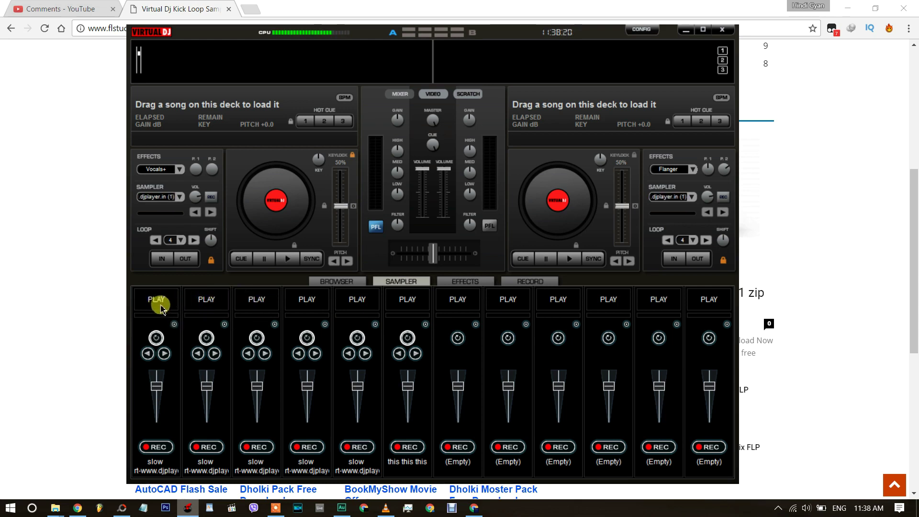
Step: Preview the loops in the first and second sampler slots, stopping each after a short listen
click(160, 309)
click(154, 299)
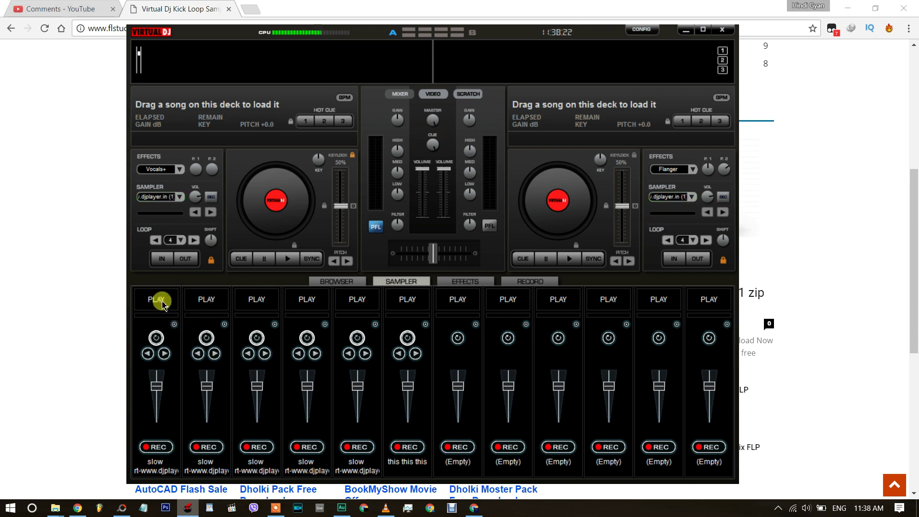
click(201, 305)
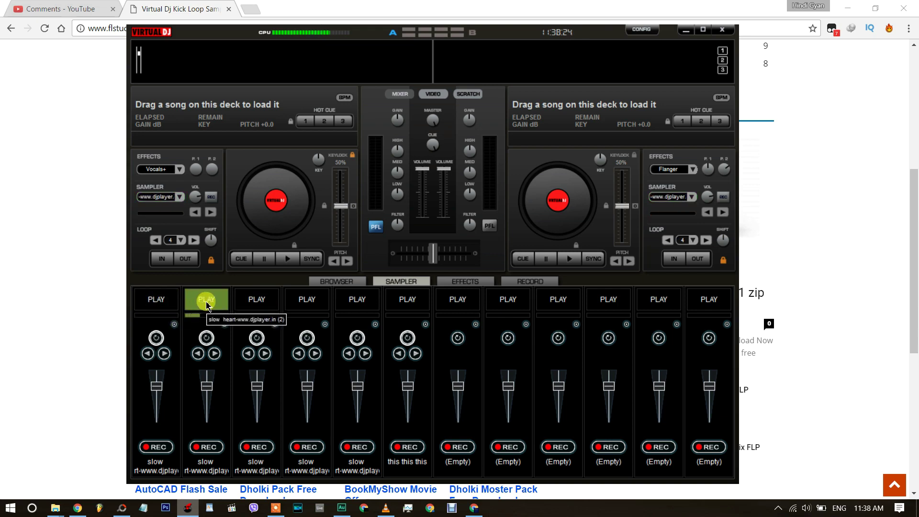
click(206, 306)
Step: Switch to the browser's loop samplers page, view the Slow Heart Loops .rar download page and close it
drag(301, 26, 329, 32)
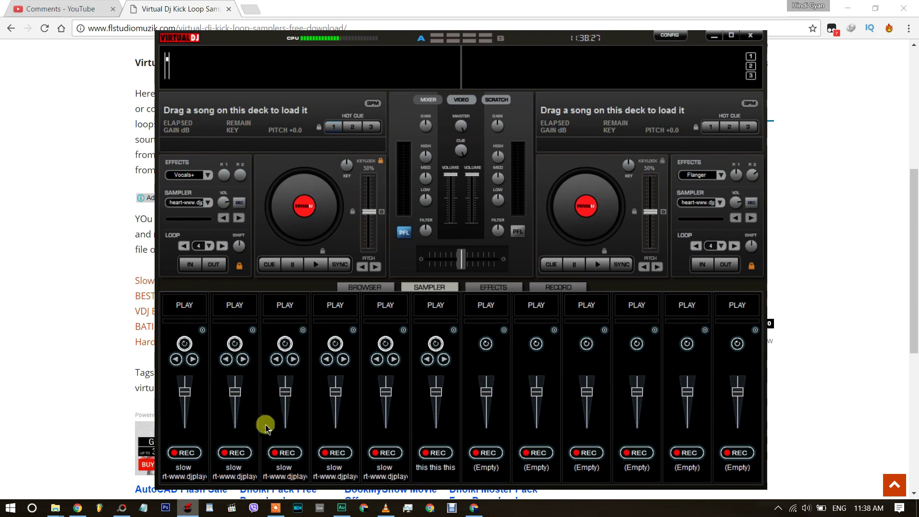
drag(274, 39, 329, 41)
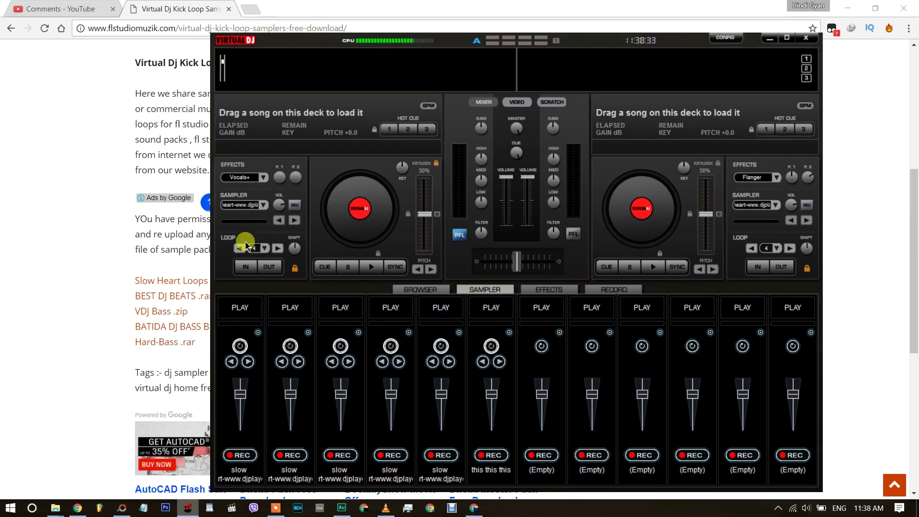
click(159, 6)
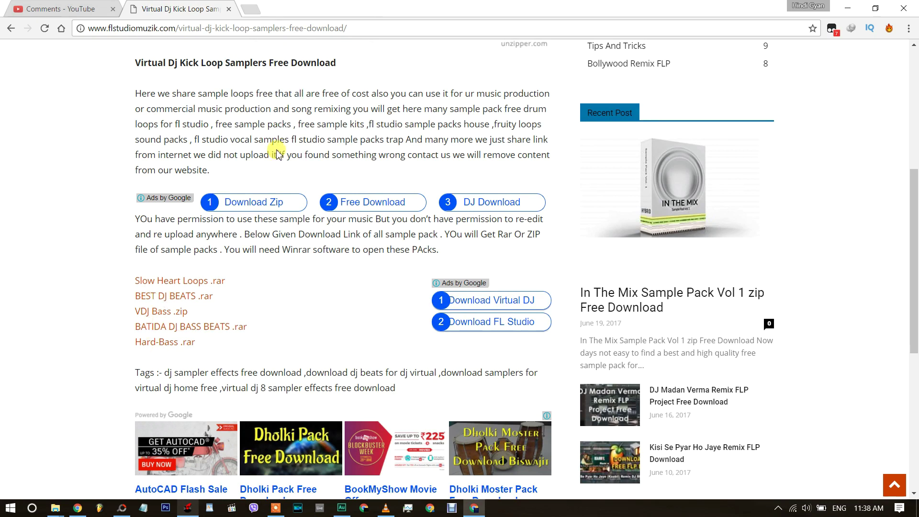
click(196, 281)
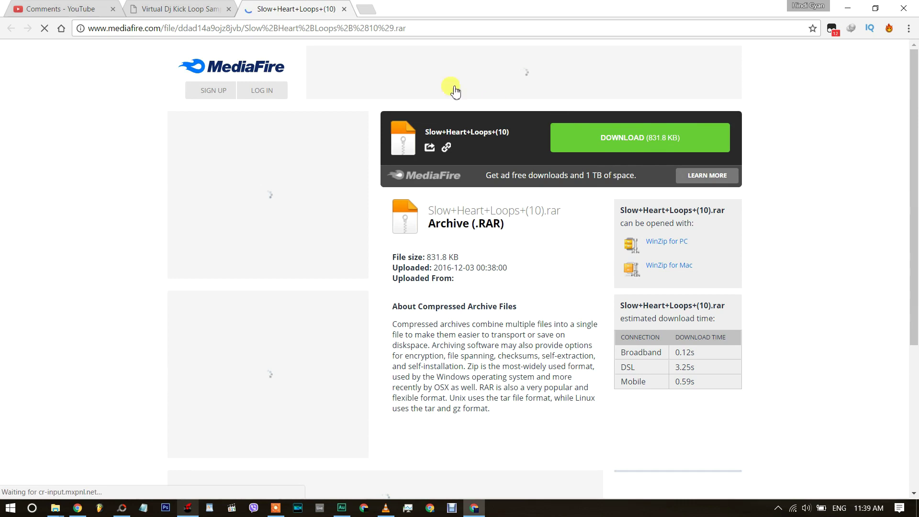
click(344, 9)
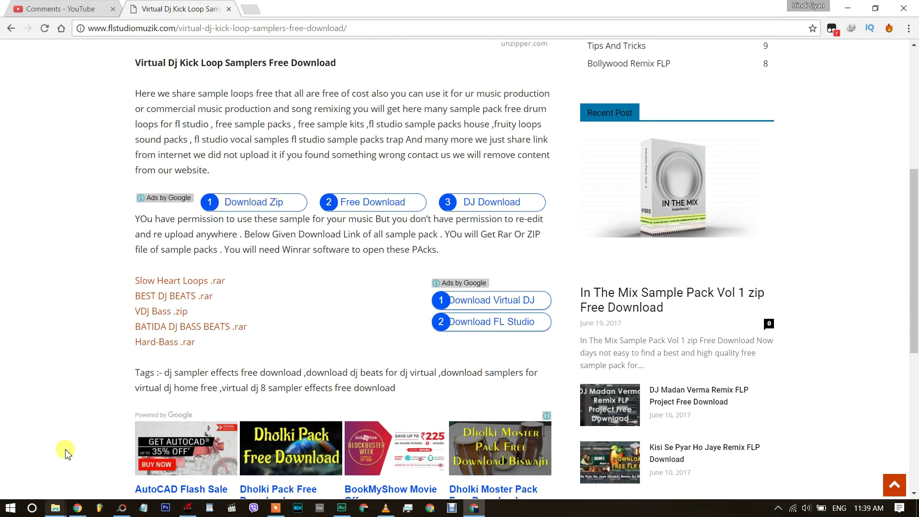
Step: Switch to File Explorer, locate Slow+Heart+Loops+(10).rar in the Compressed folder, and open the extracted Slow Heart Loops (10) folder
click(55, 508)
click(175, 91)
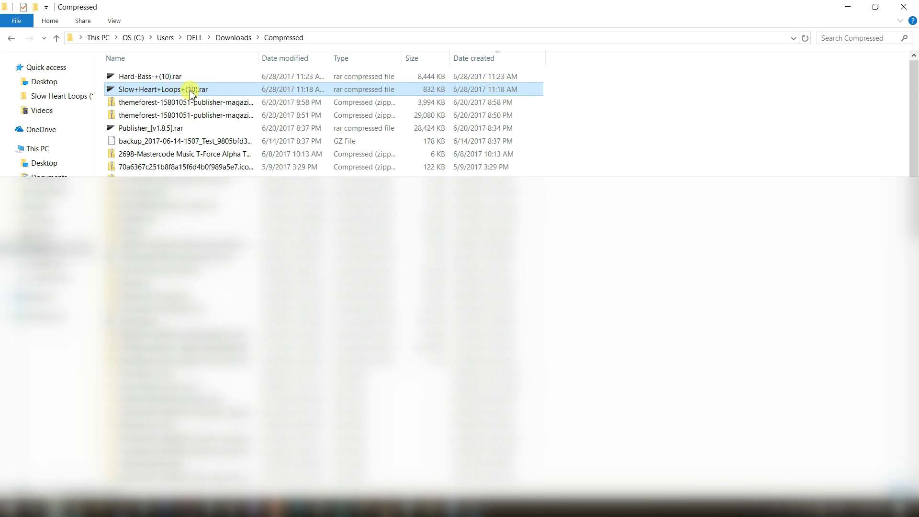
right_click(190, 92)
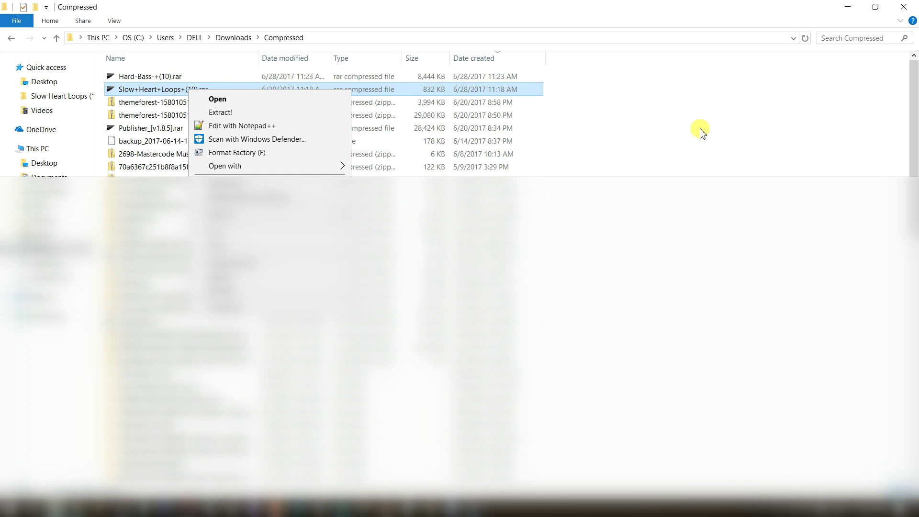
click(676, 123)
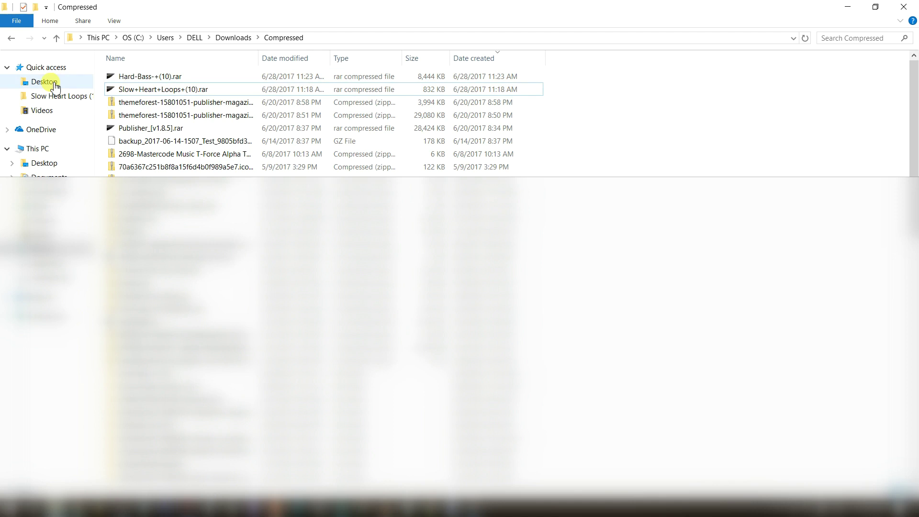
click(55, 95)
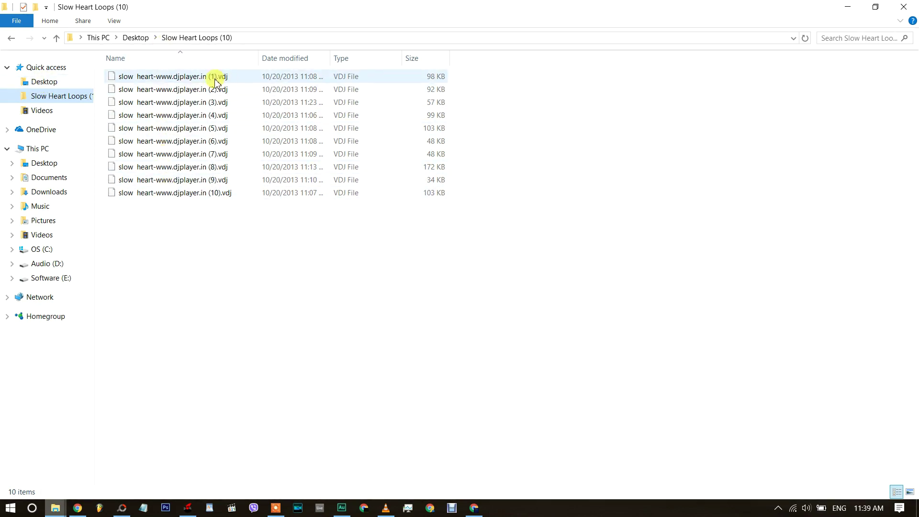
mouse_move(188, 507)
click(194, 450)
drag(301, 29, 353, 35)
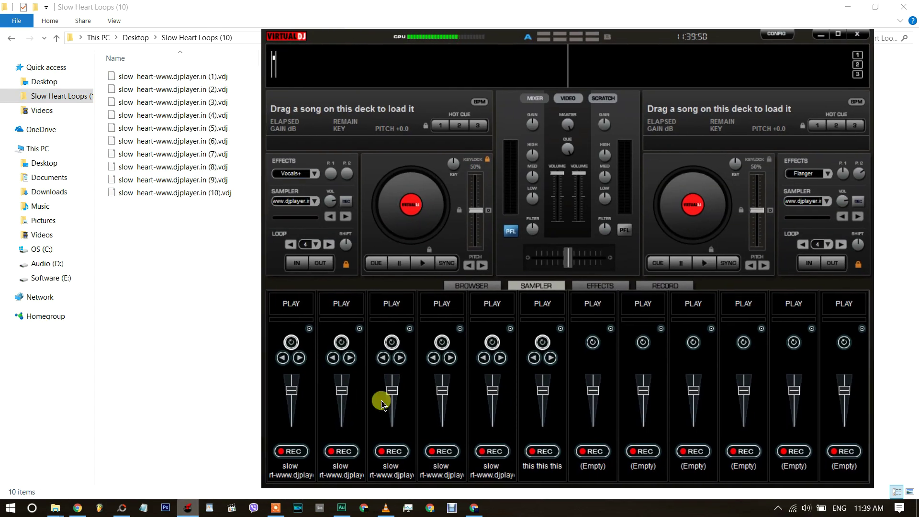
click(560, 329)
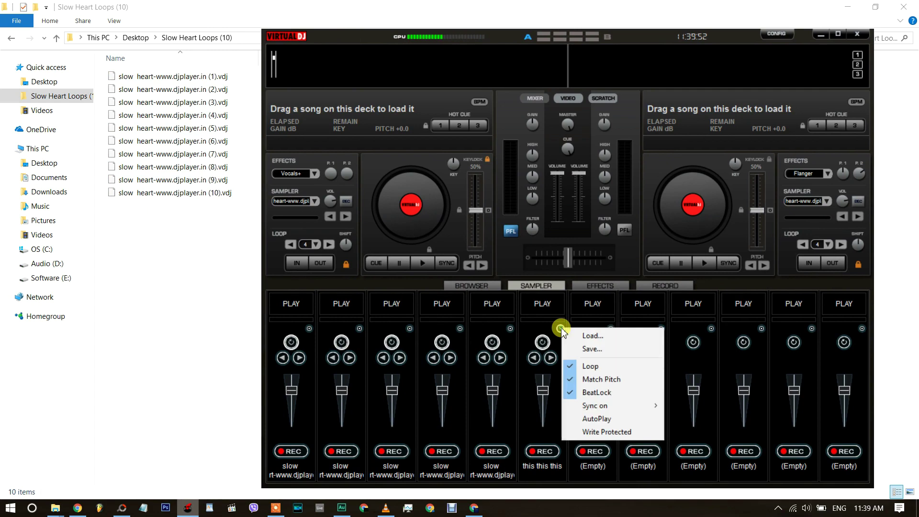
click(600, 336)
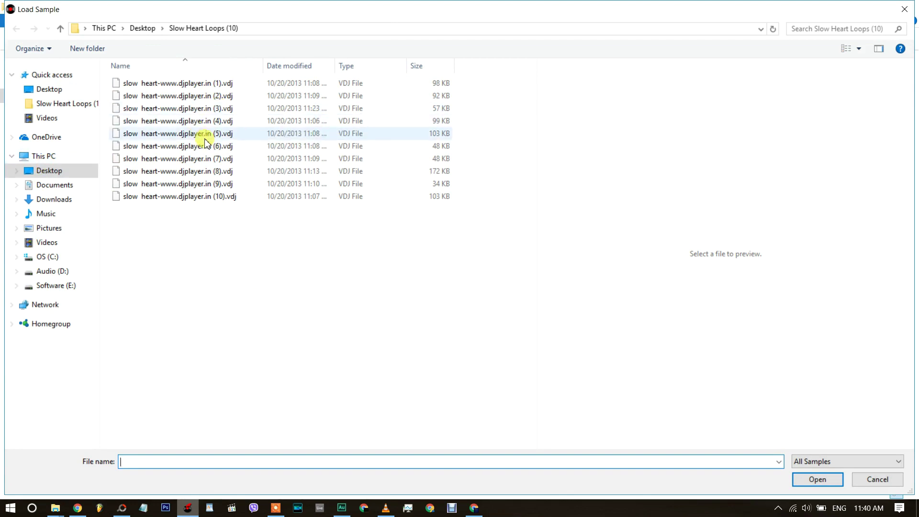
click(208, 163)
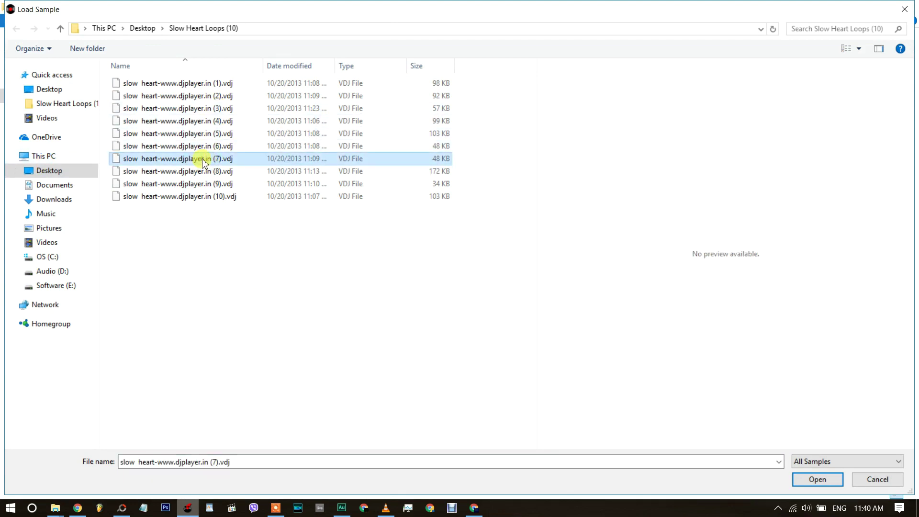
double_click(204, 164)
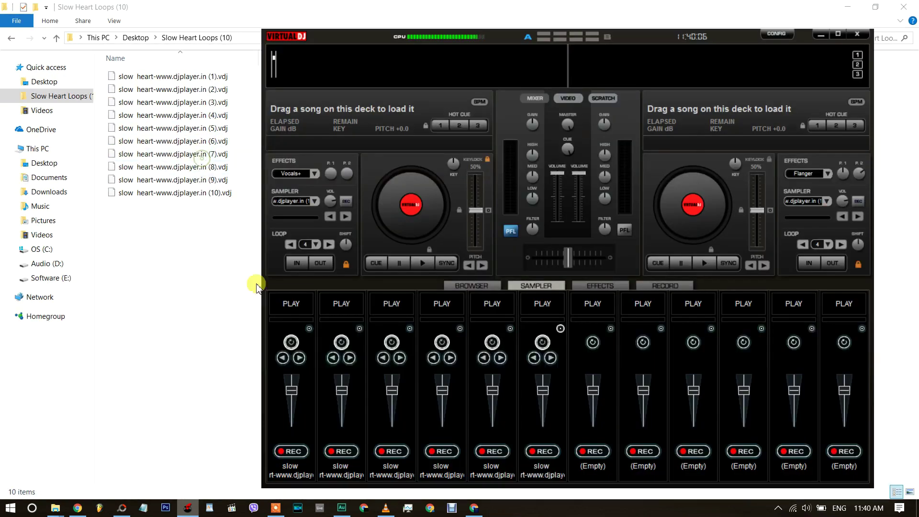
Step: Preview the loops in the sixth, fifth and fourth sampler slots, playing and stopping each in turn
click(543, 309)
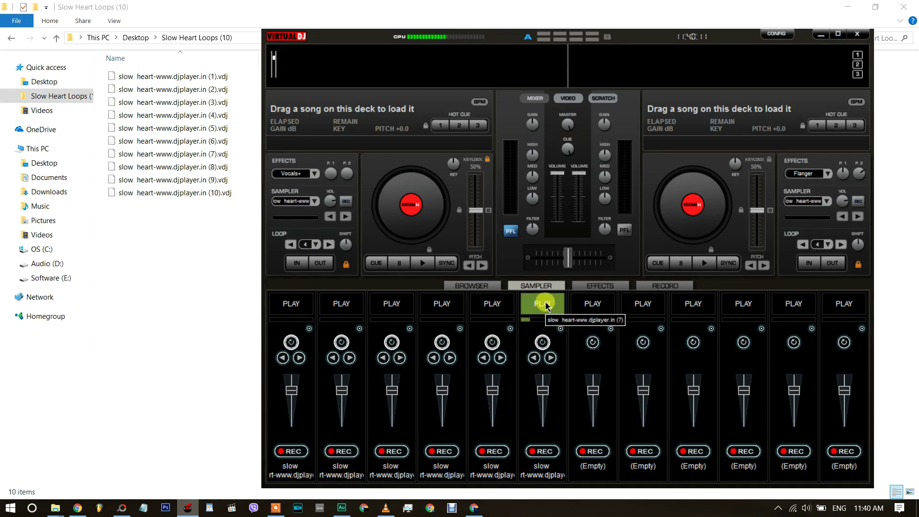
click(547, 306)
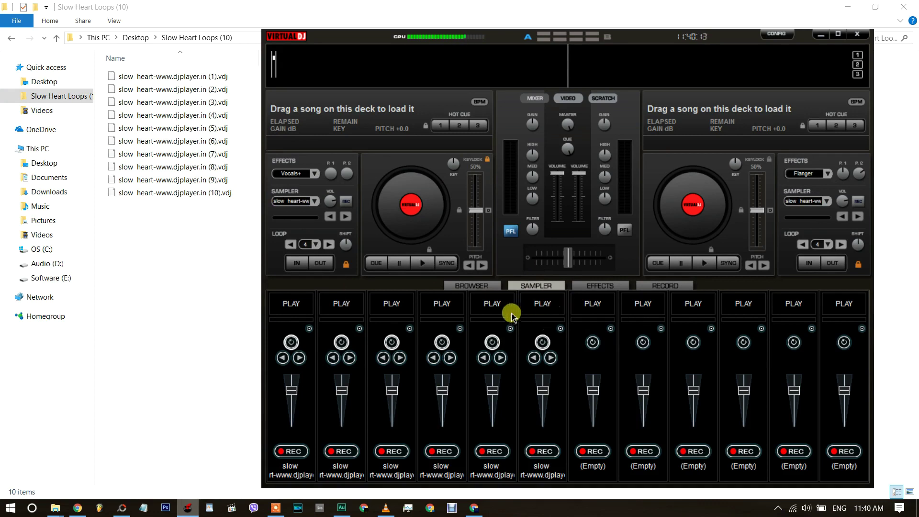
click(489, 304)
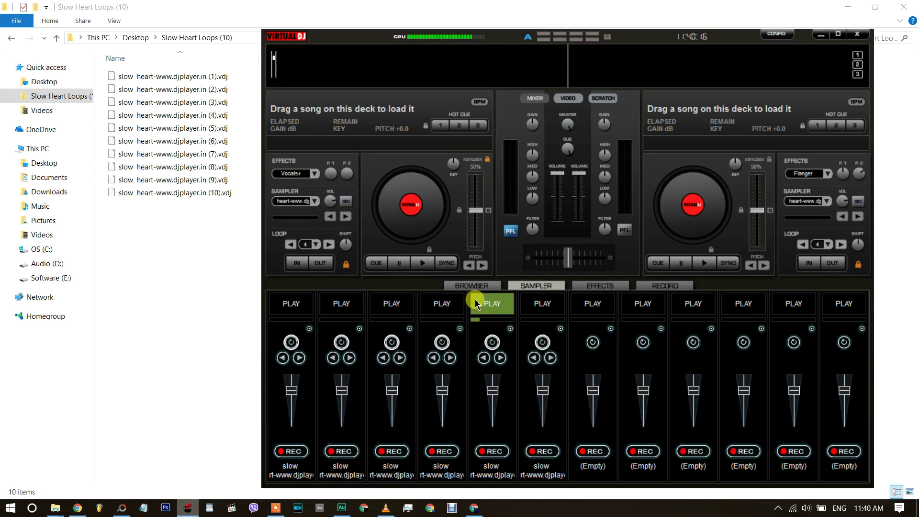
click(489, 306)
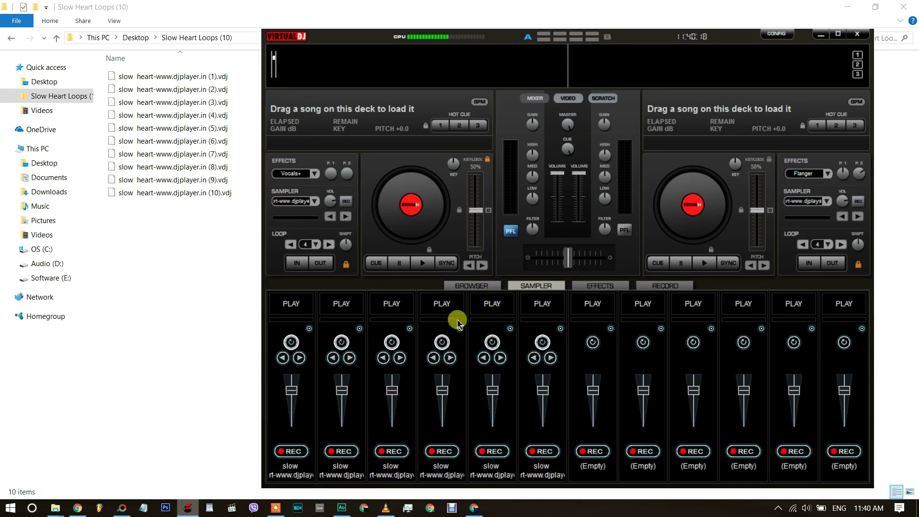
click(436, 312)
click(441, 305)
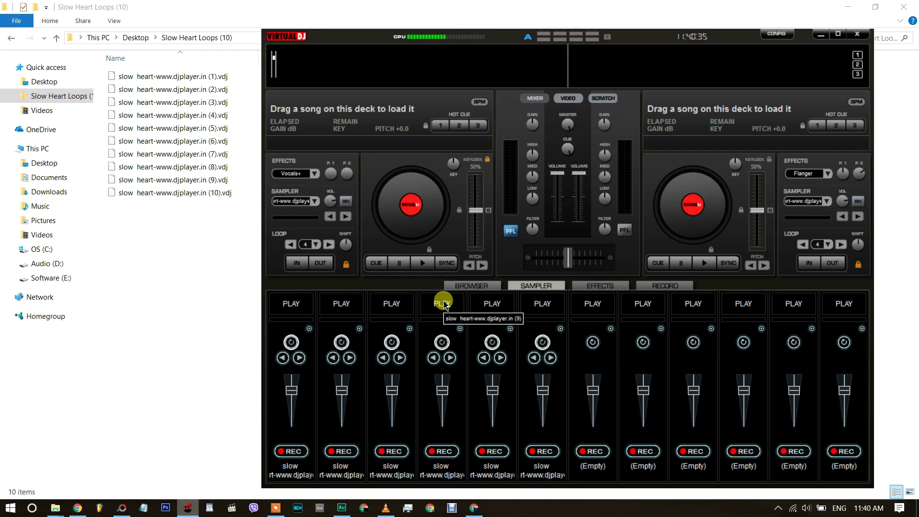
Step: Raise the system volume to 42 and play the loops in sampler slots two to five in turn
key(XF86AudioRaiseVolume)
key(2)
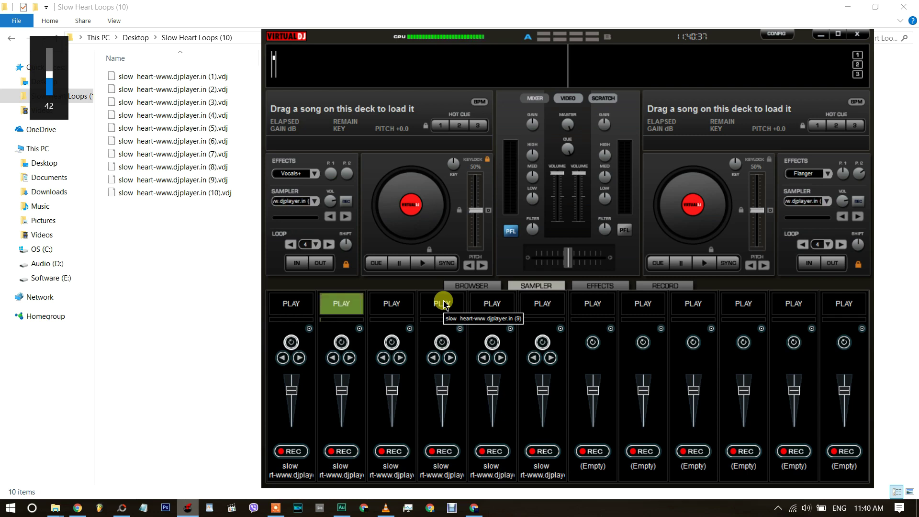
key(3)
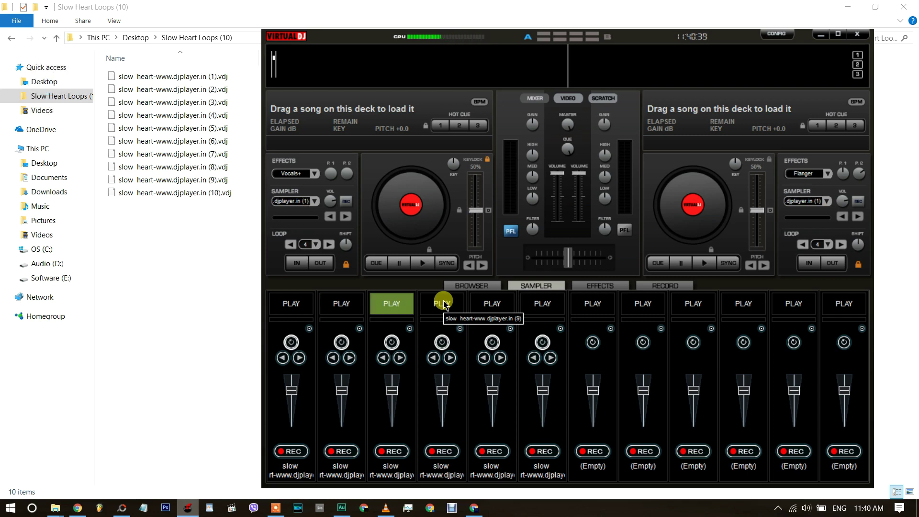
key(4)
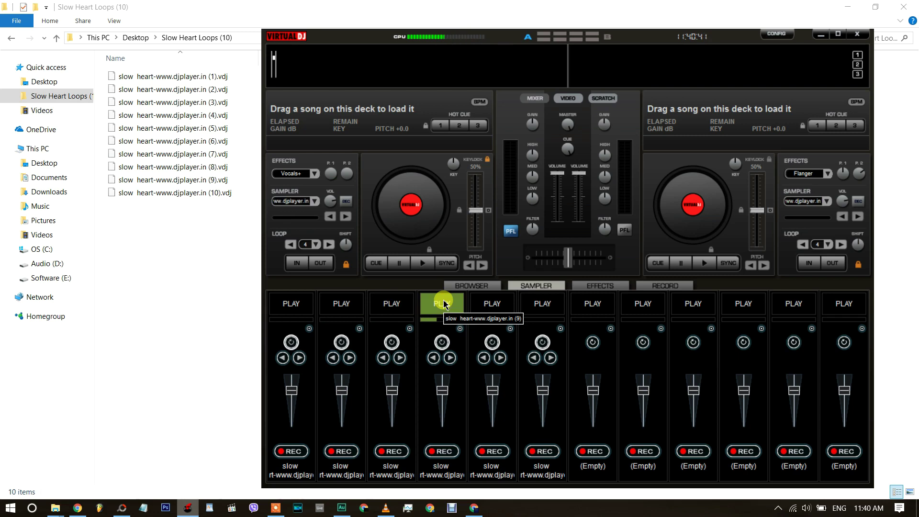
key(5)
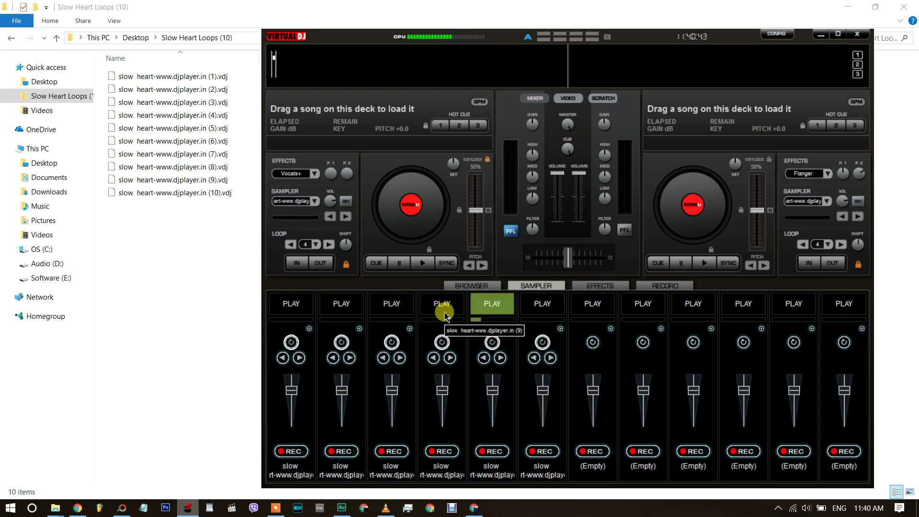
key(5)
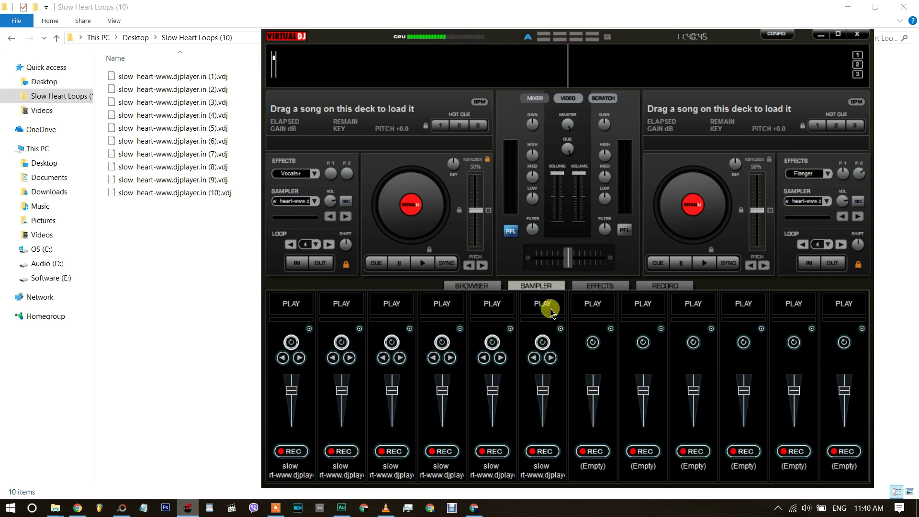
drag(365, 30, 349, 31)
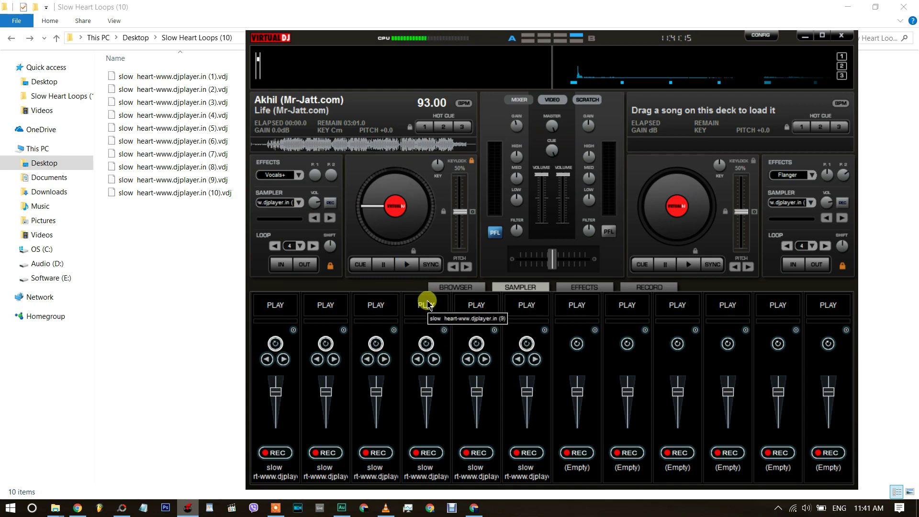
click(476, 305)
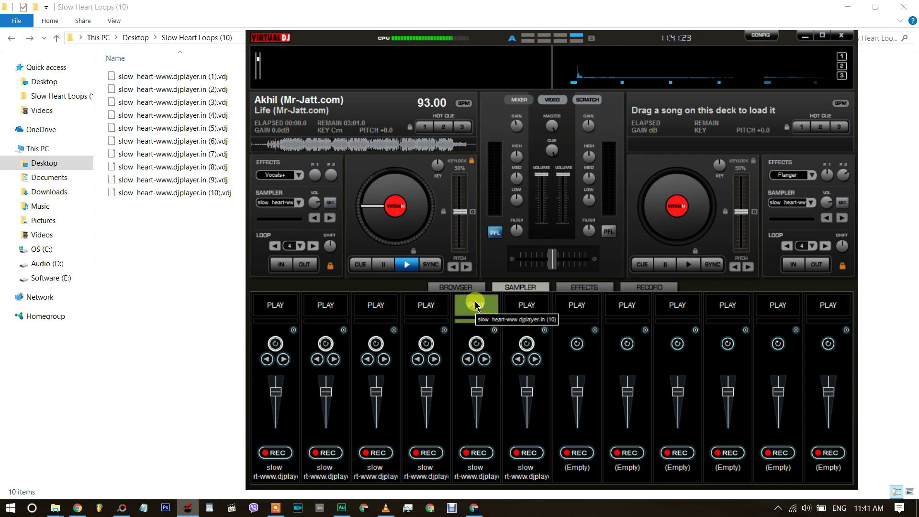
click(476, 306)
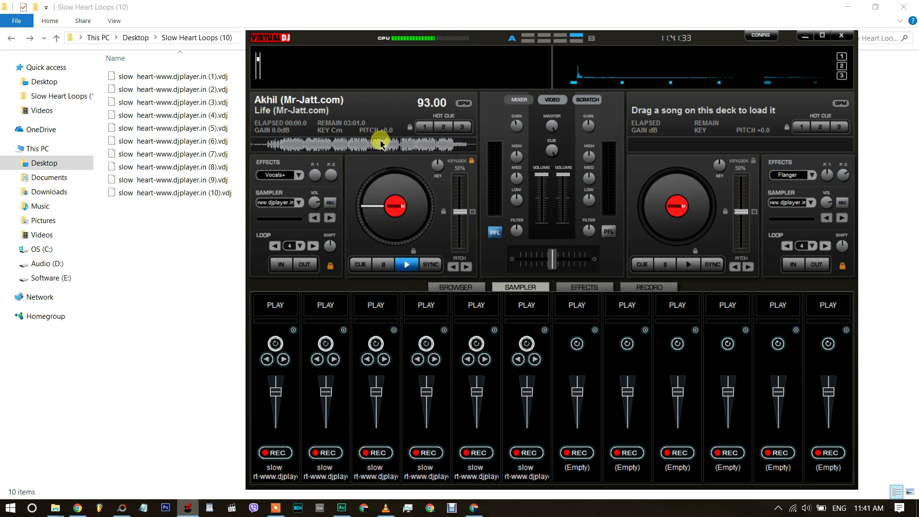
Step: Try deck 1 with pitch +1.8, adjusting its low EQ and the Vocals+ effect
drag(460, 211, 460, 214)
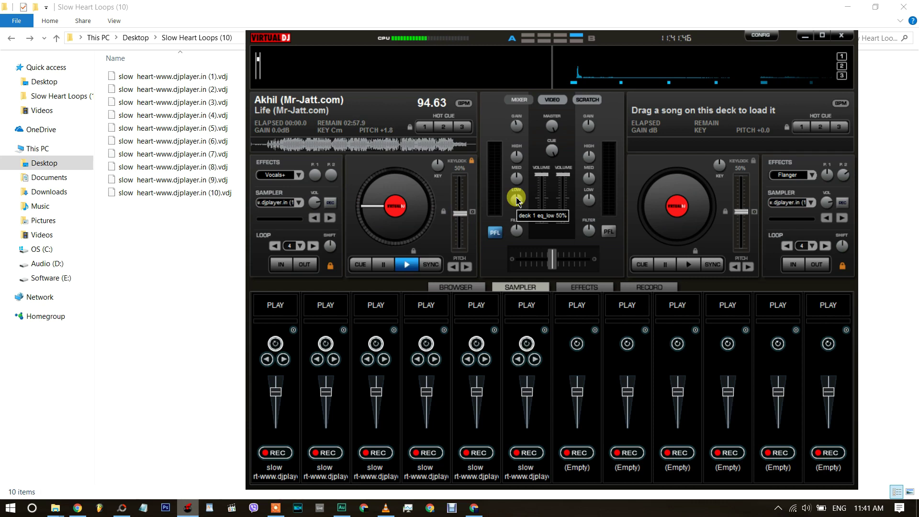
mouse_move(516, 197)
mouse_down()
mouse_move(515, 221)
mouse_move(514, 204)
mouse_up()
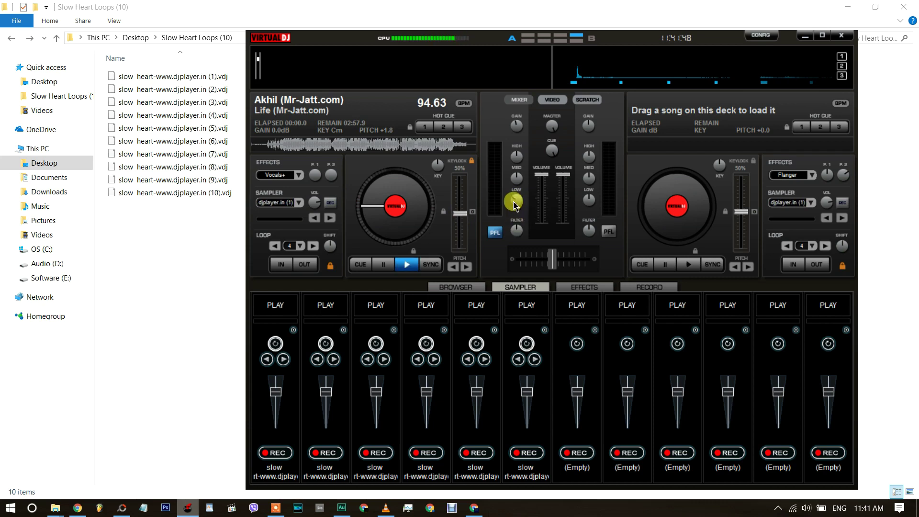
click(268, 174)
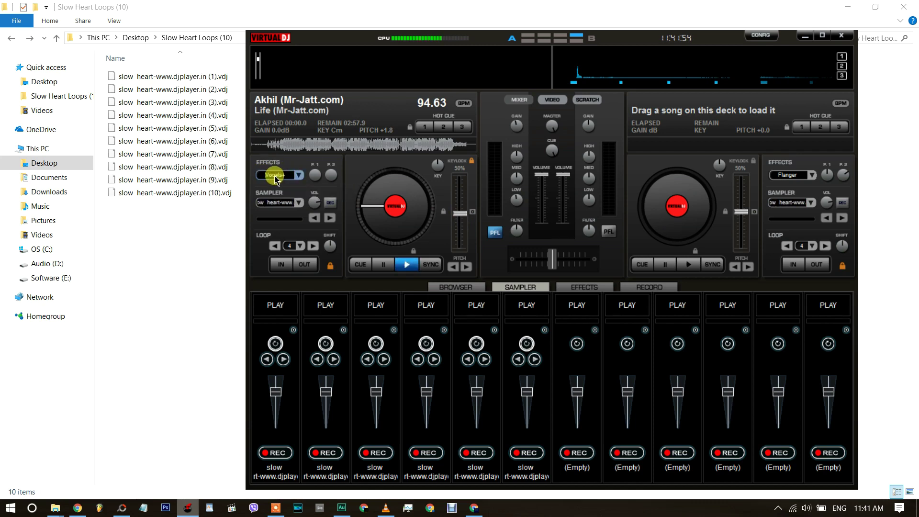
Step: Jump to about 00:13 in deck 1's song and play it with the pitch reset to zero
click(269, 145)
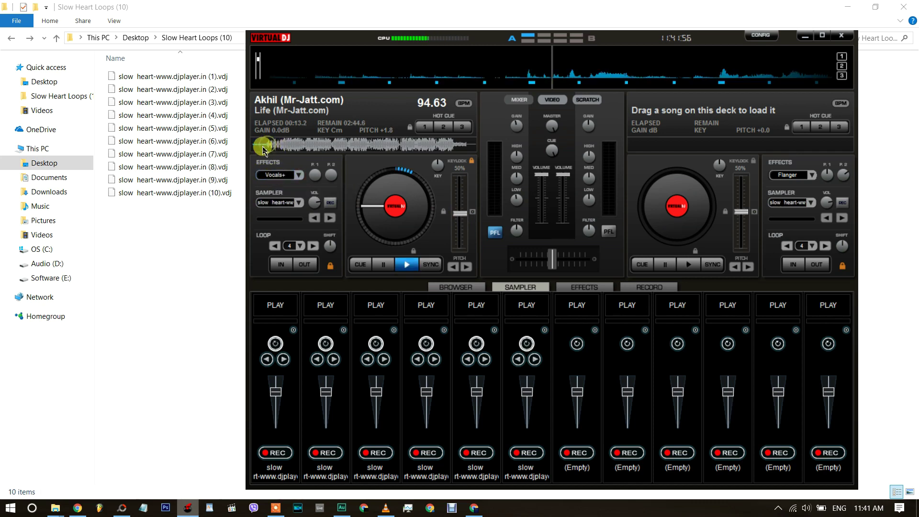
click(472, 211)
click(407, 264)
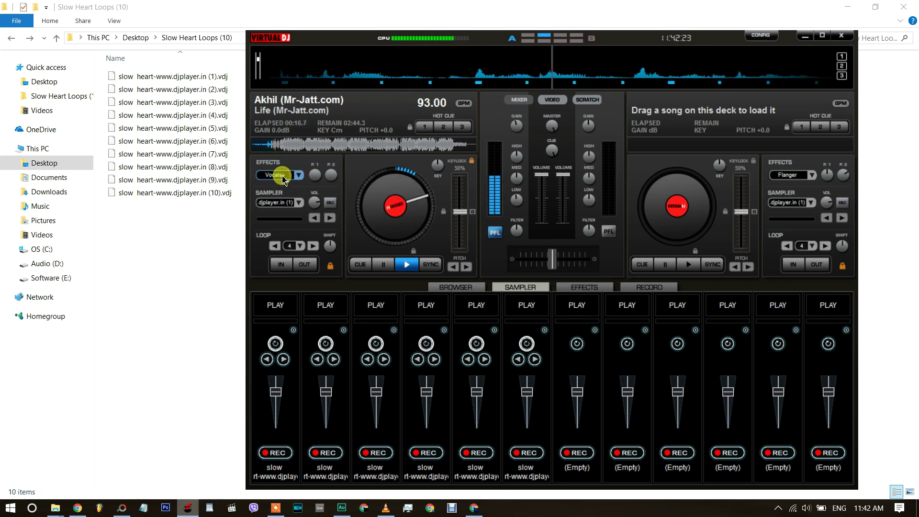
click(383, 264)
click(407, 264)
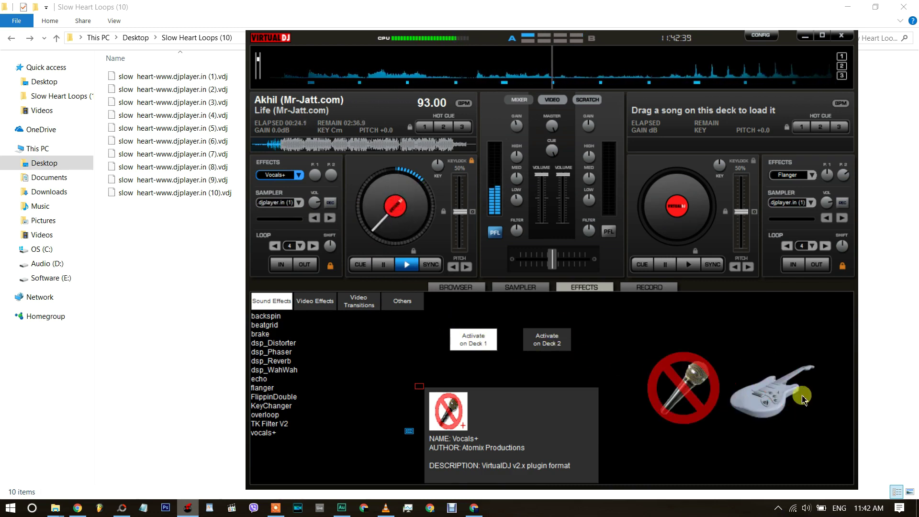
Step: Mute the instruments with the Vocals+ effect, then pause deck 1 and deactivate the effect on it
click(761, 390)
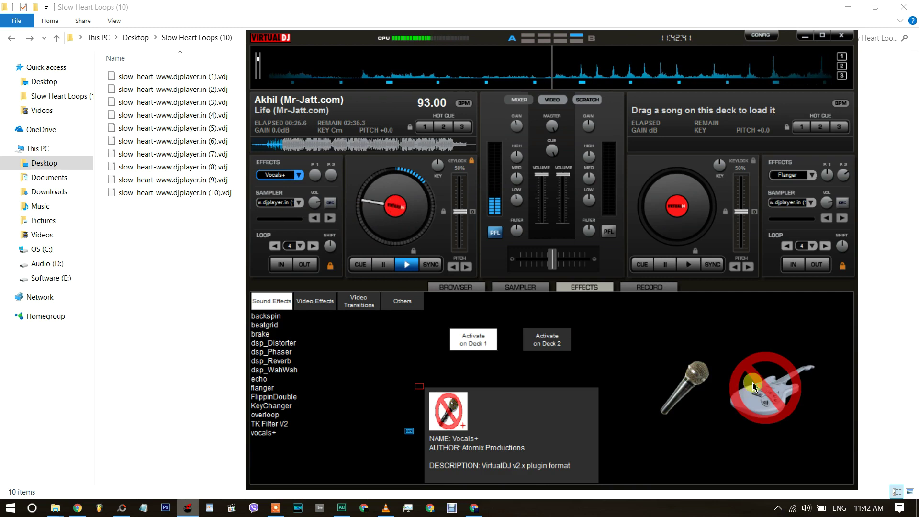
click(386, 264)
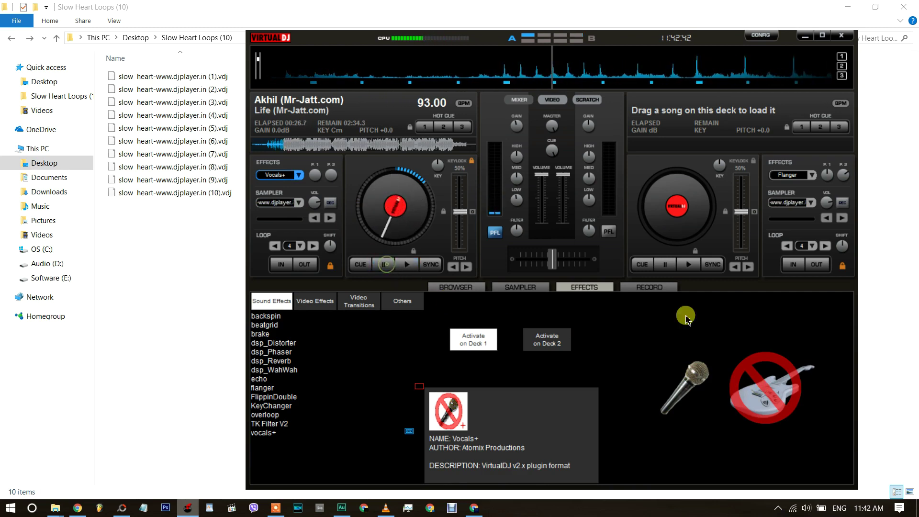
click(486, 335)
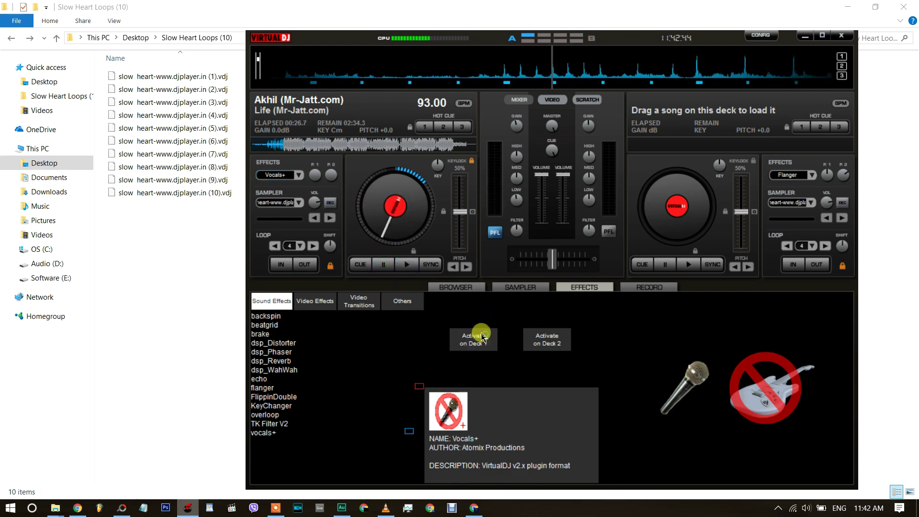
click(520, 287)
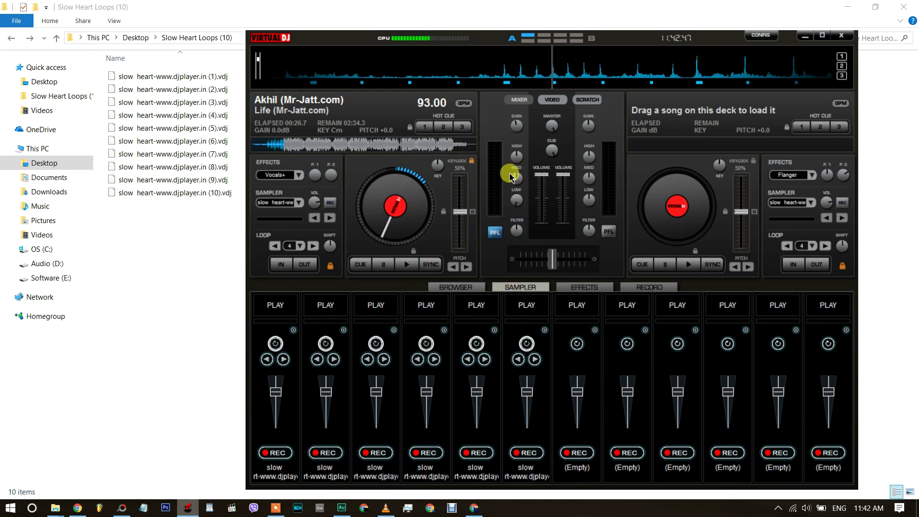
click(267, 146)
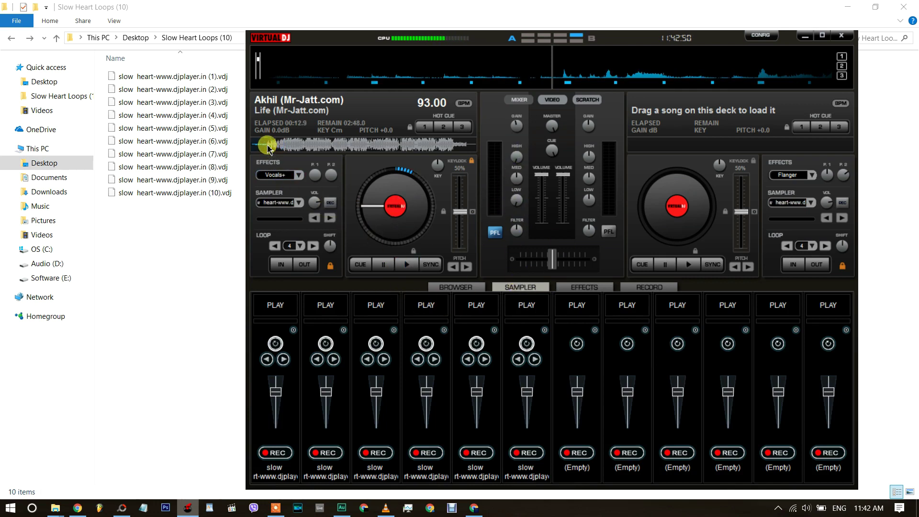
click(412, 266)
click(429, 305)
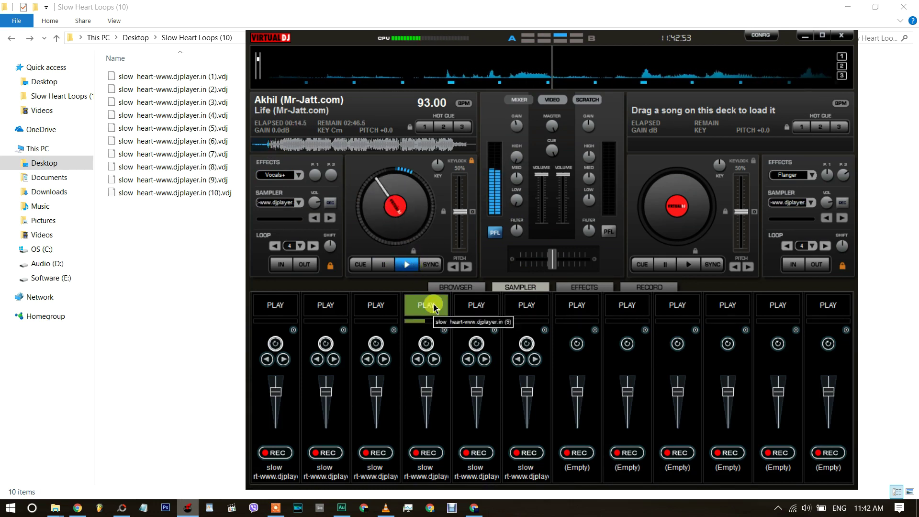
click(474, 304)
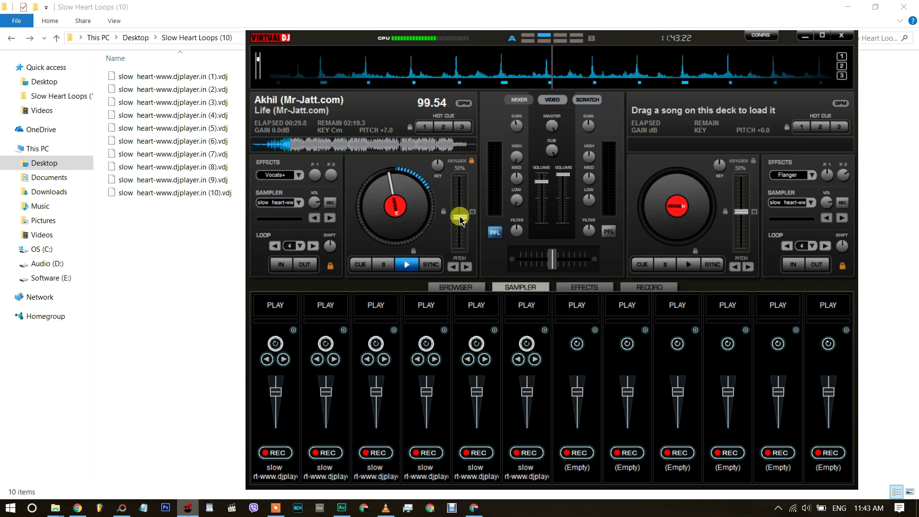
click(410, 268)
click(483, 306)
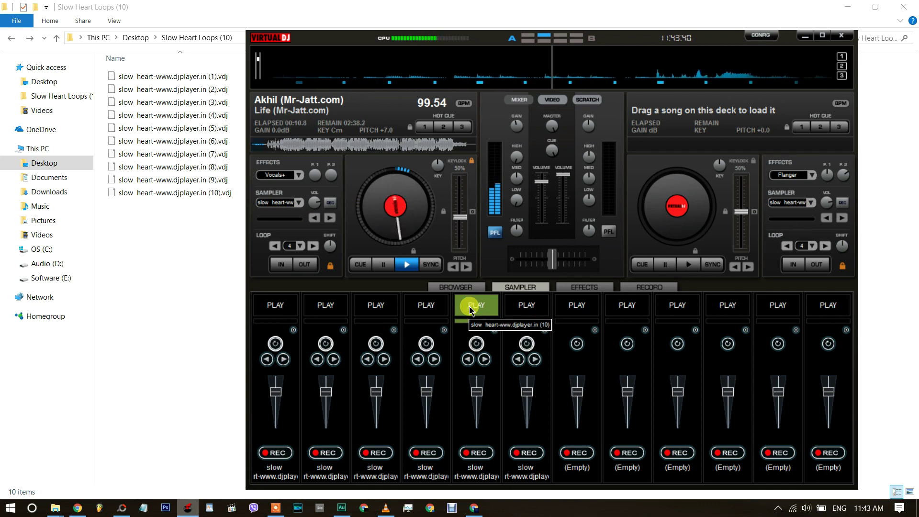
click(472, 304)
click(462, 127)
click(477, 313)
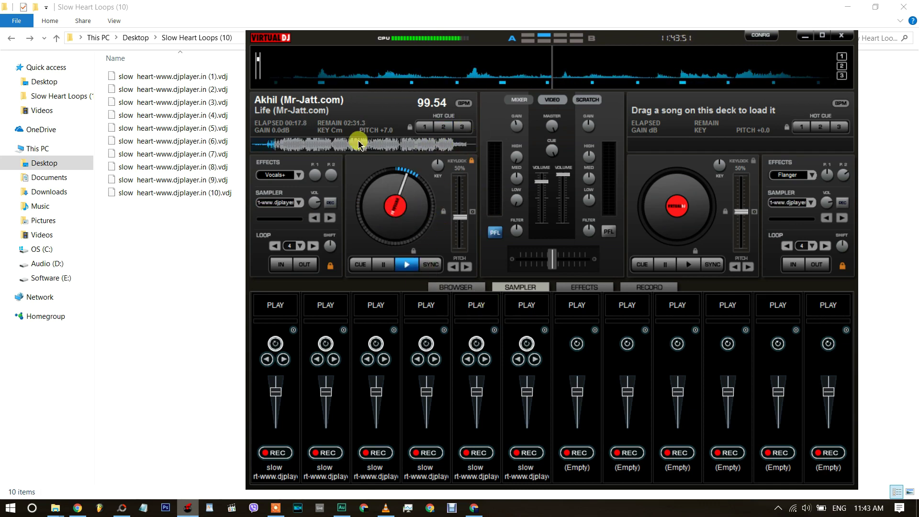
Step: Fine-tune deck 1's BPM while its song plays from about 00:10 together with the fifth slot's loop
click(257, 149)
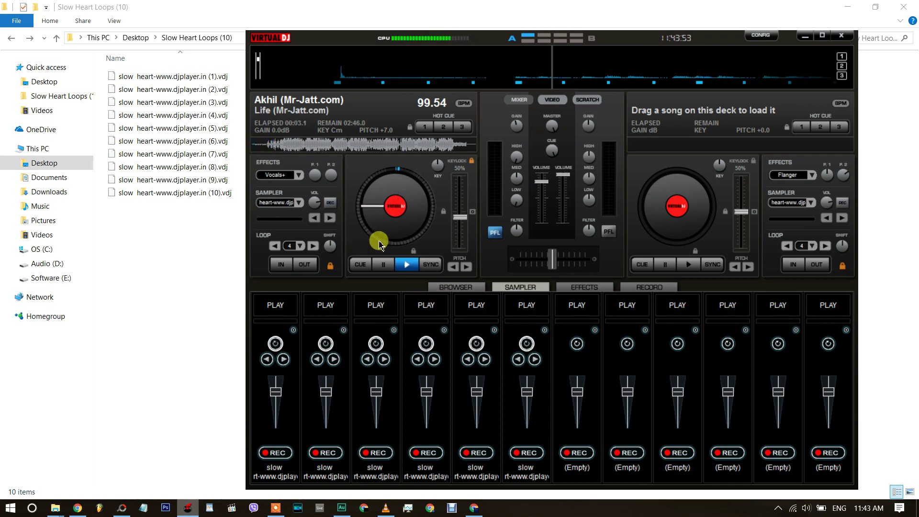
click(462, 106)
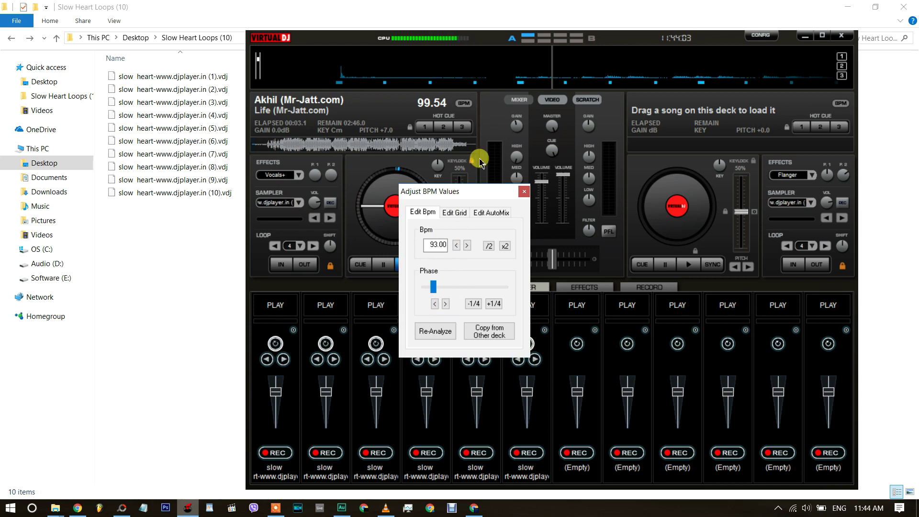
drag(464, 191, 577, 195)
click(266, 146)
click(404, 265)
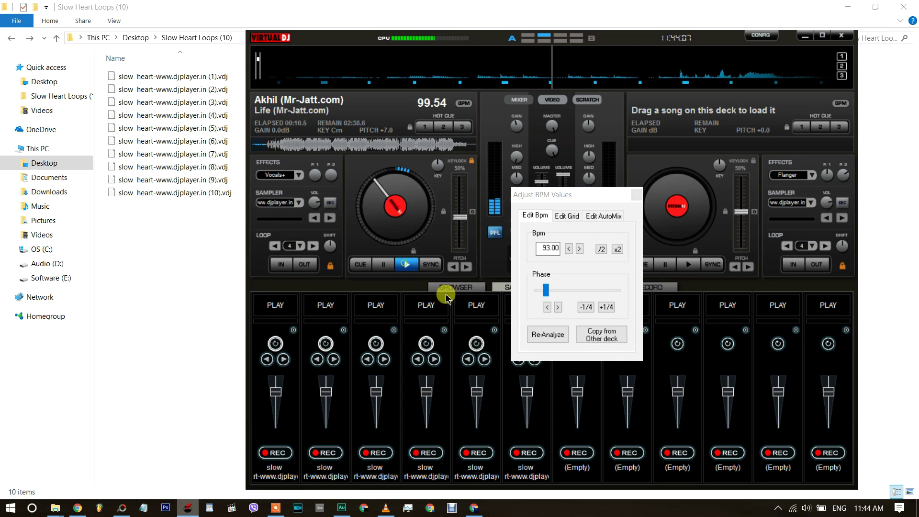
click(470, 303)
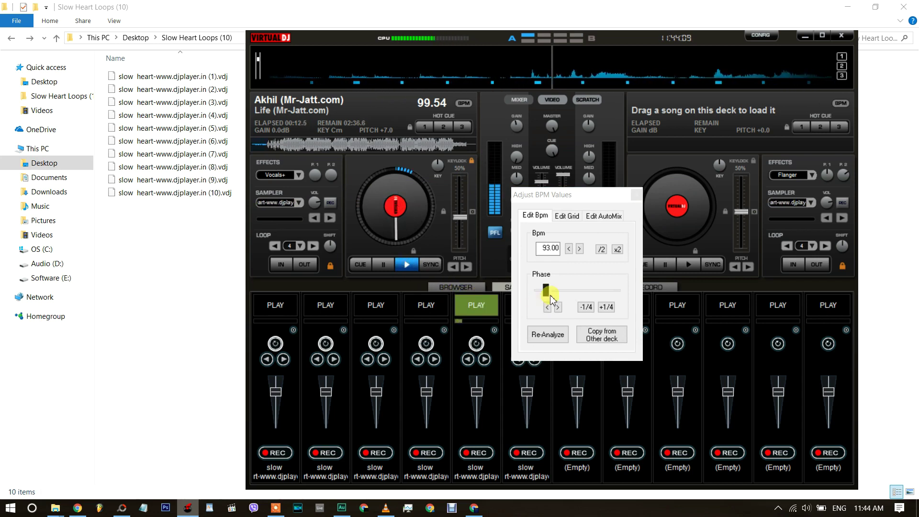
click(569, 249)
click(576, 250)
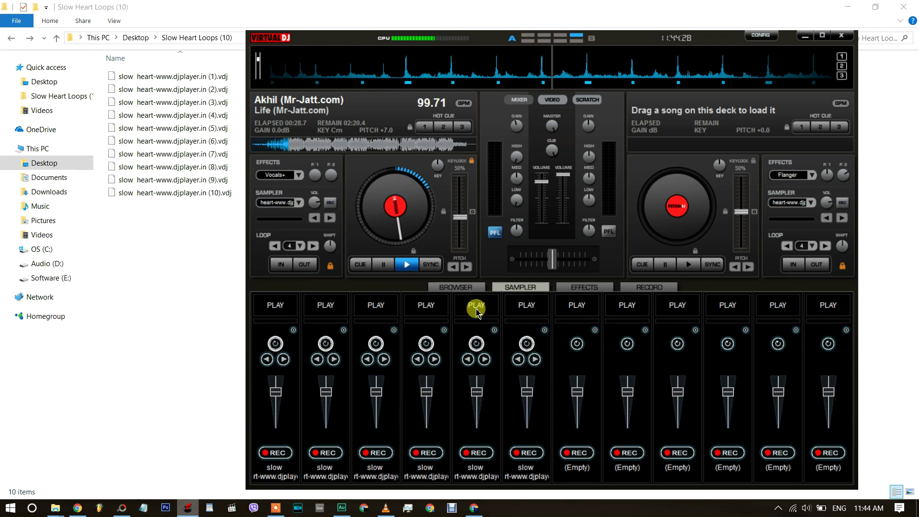
Step: Stop deck 1's playback, reposition the VirtualDJ window and raise deck 1's gain to 0.7 dB
click(406, 264)
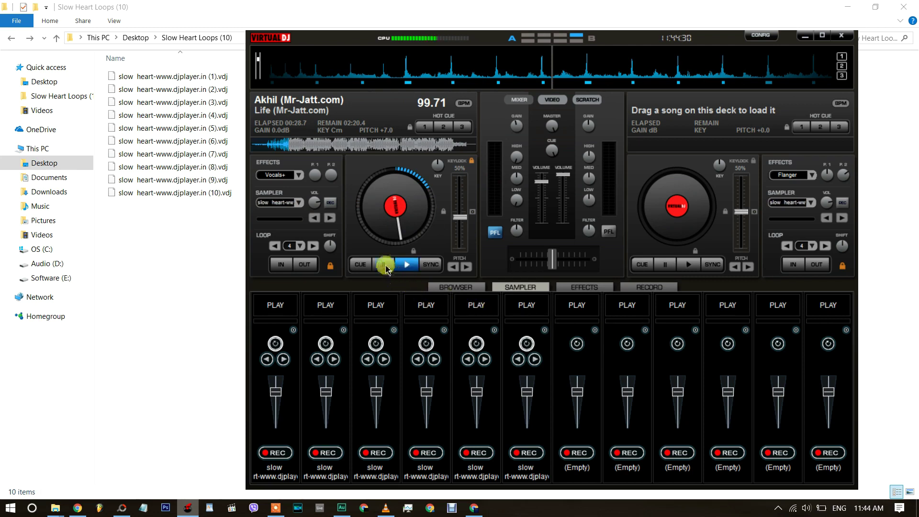
drag(354, 41, 267, 27)
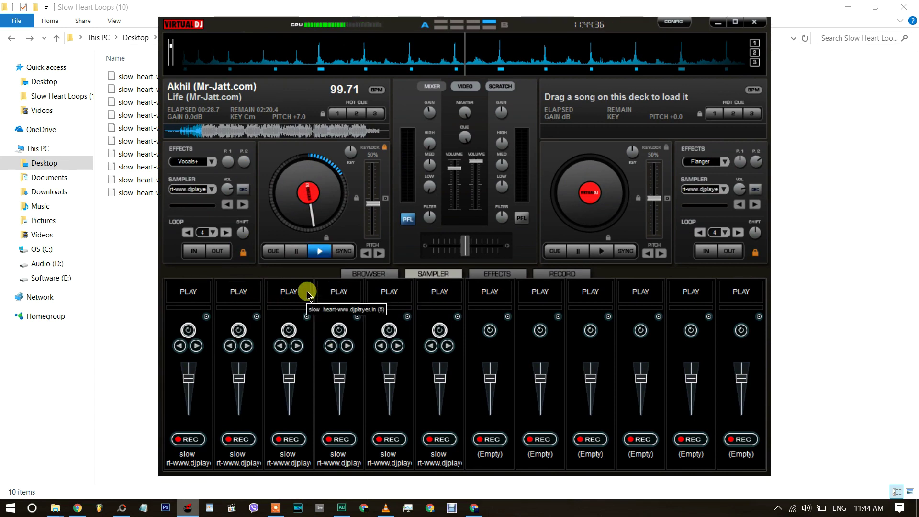
drag(428, 113, 429, 113)
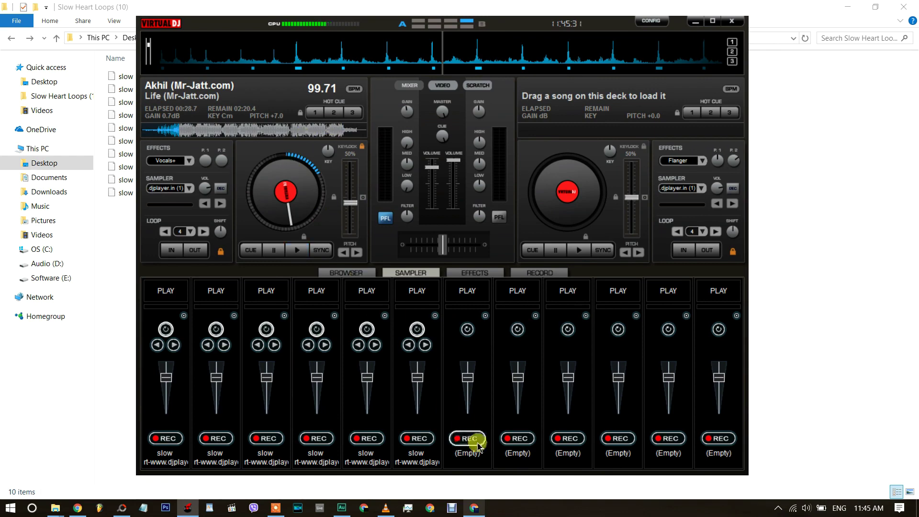
Step: Switch to Chrome, look over the Sawal Javab home page and open its Add Question page
click(474, 509)
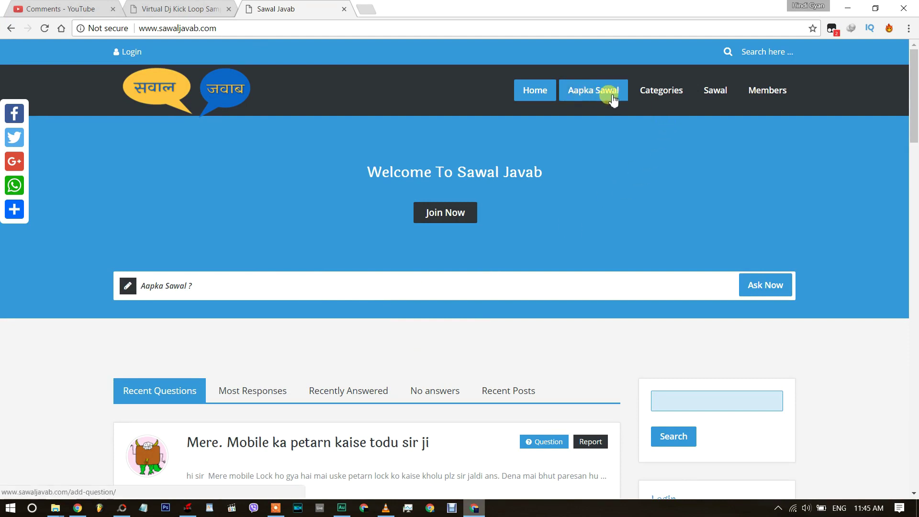
scroll(486, 232, down, 7)
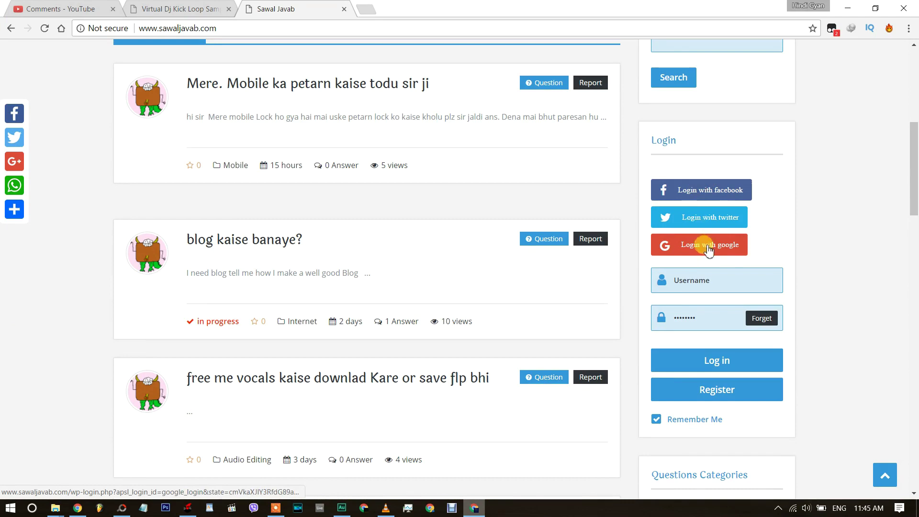
scroll(778, 220, up, 7)
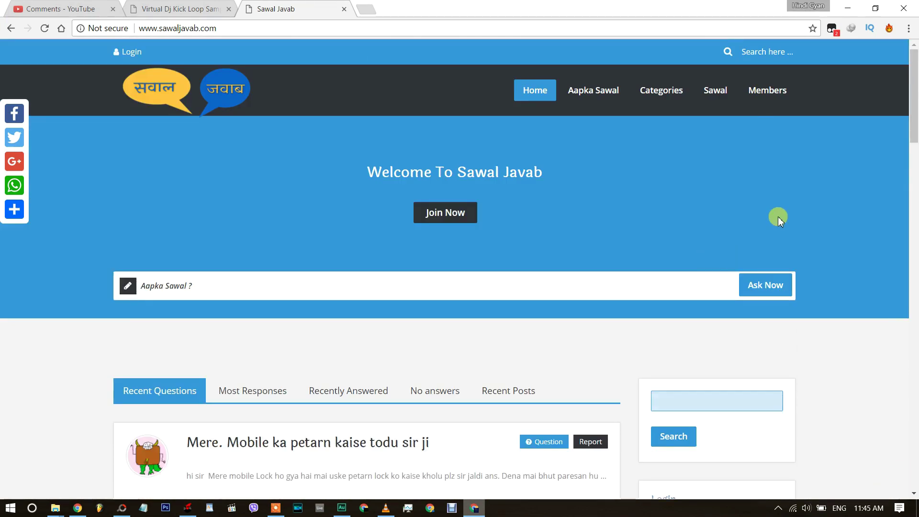
click(582, 97)
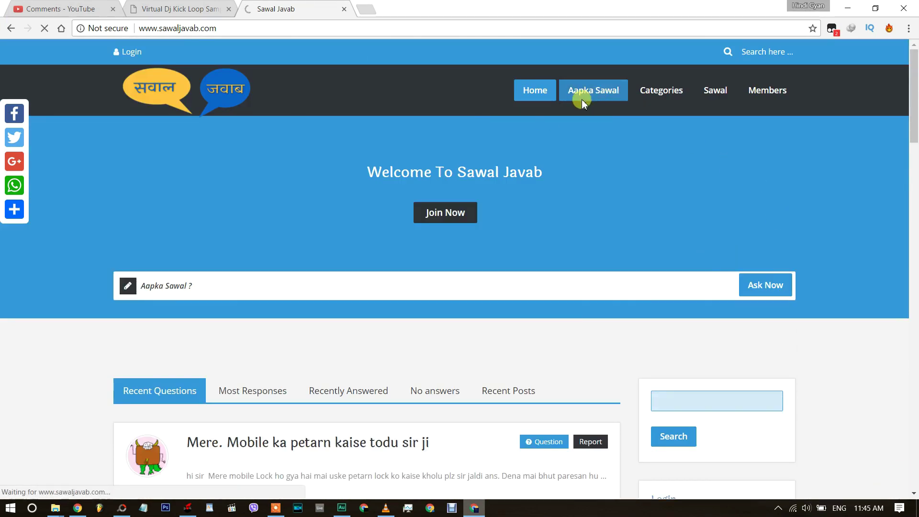
scroll(316, 227, down, 4)
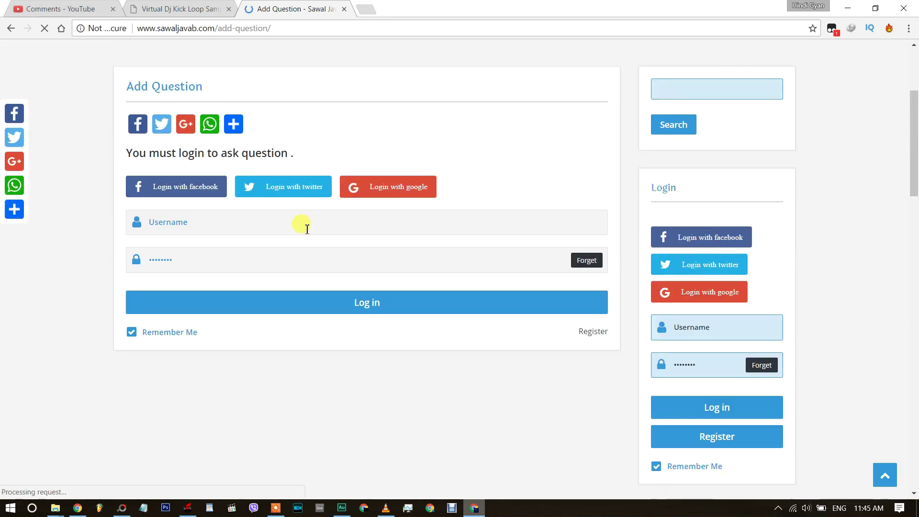
Step: Log in to Sawal Javab with the Google account and return to the Add Question form
click(386, 190)
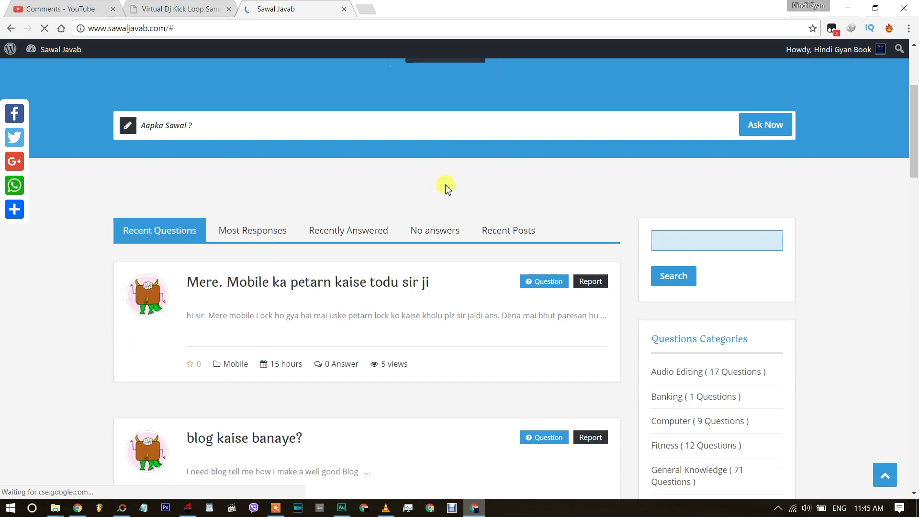
scroll(447, 188, up, 3)
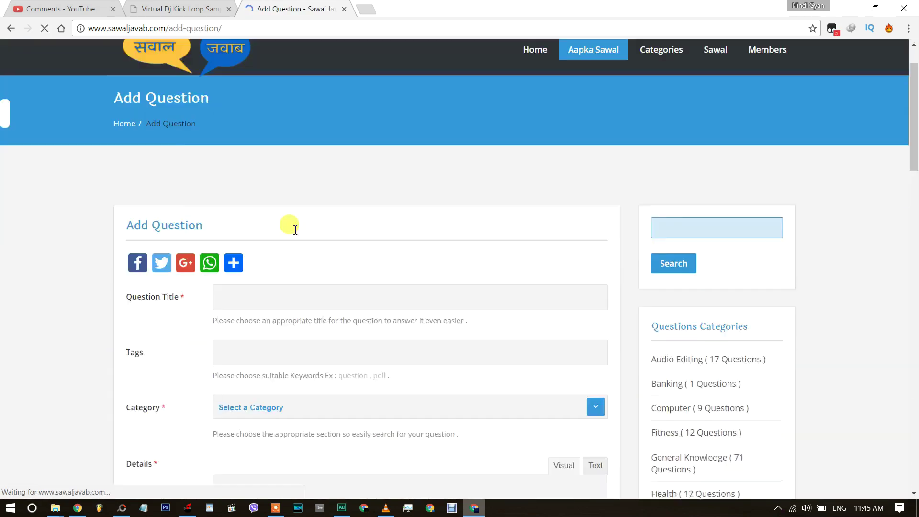
scroll(291, 225, down, 3)
Step: Tag the question Virtual DJ, set its category to Audio Editing, and review the rest of the form through the publishing options
click(252, 184)
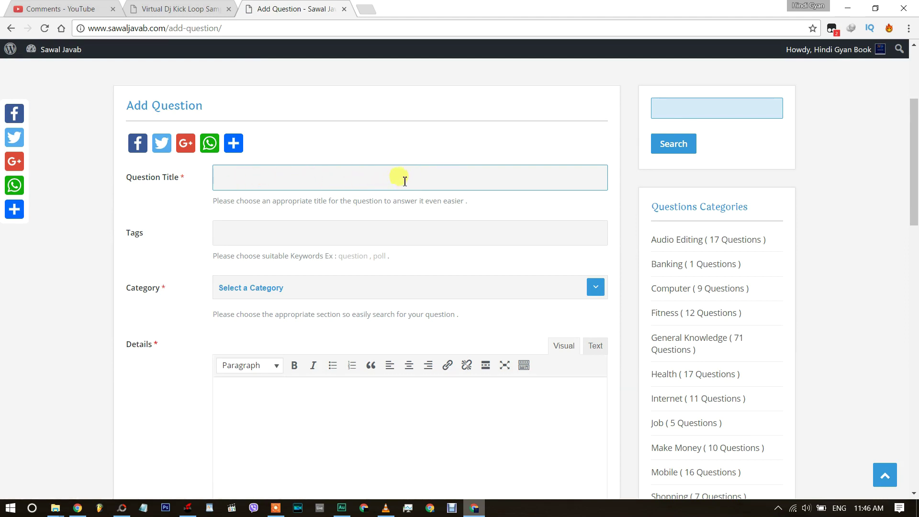
click(244, 230)
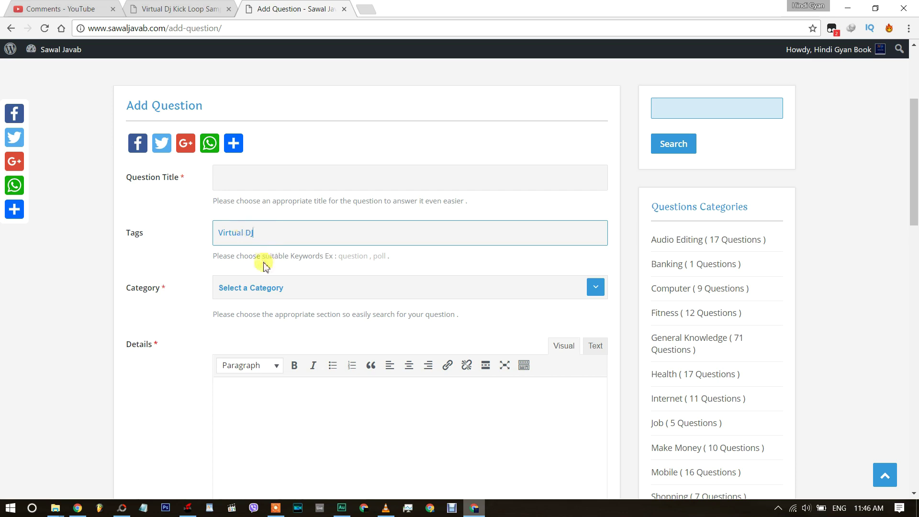
click(261, 286)
click(244, 326)
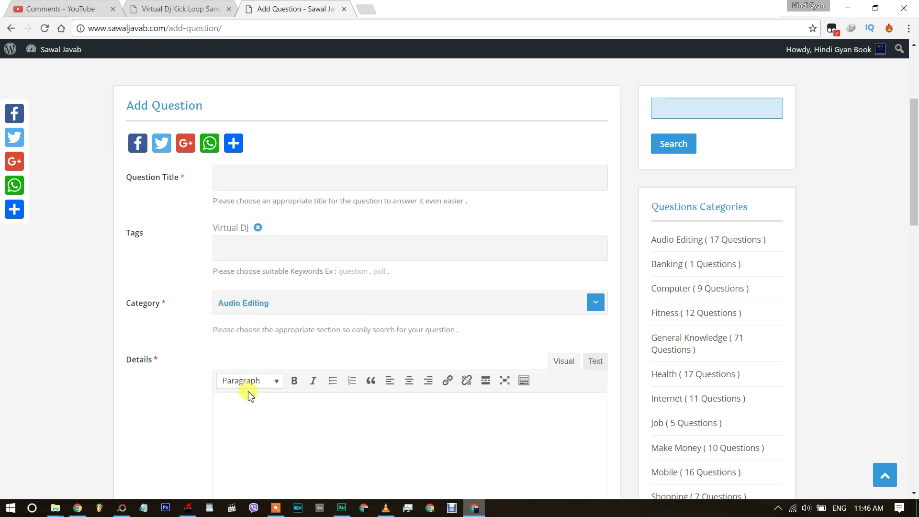
click(260, 418)
scroll(246, 411, down, 3)
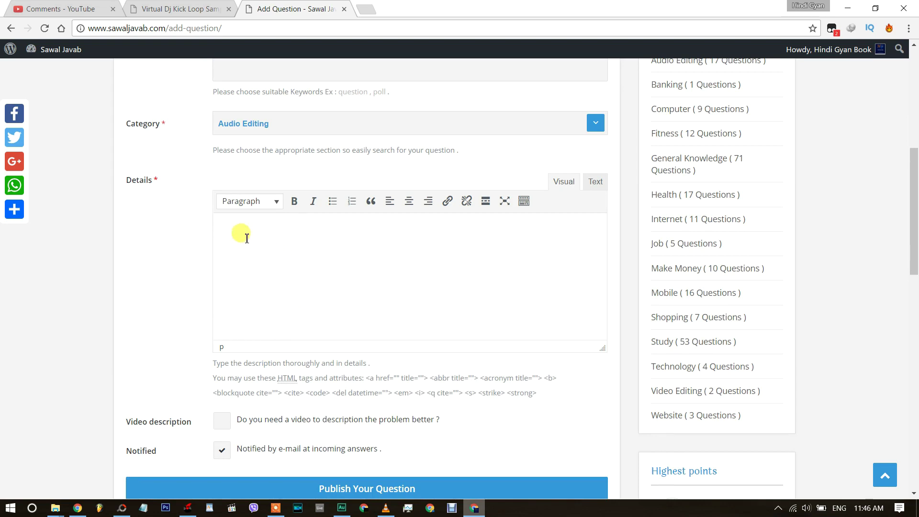
scroll(333, 284, down, 3)
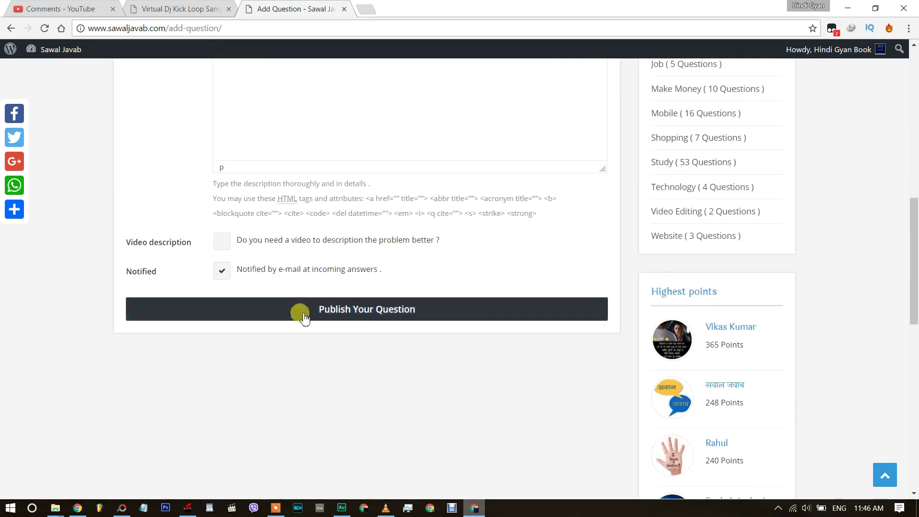
scroll(295, 244, up, 9)
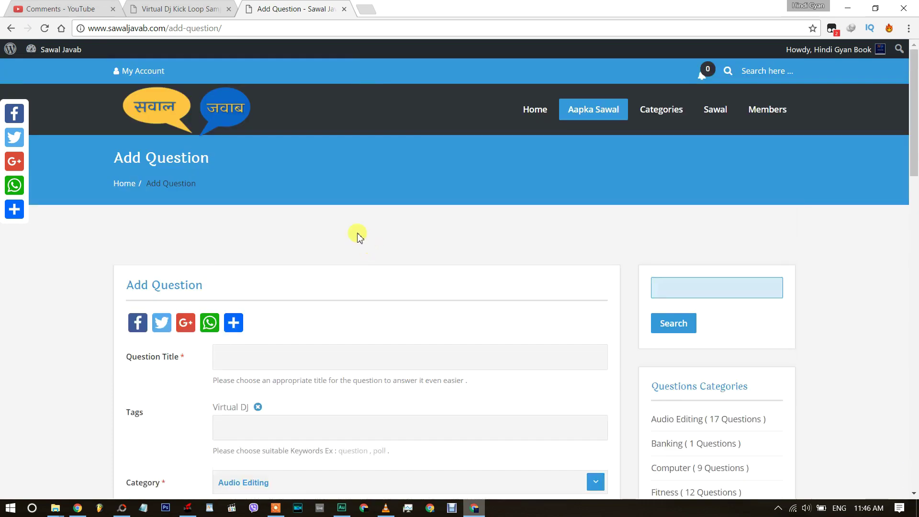